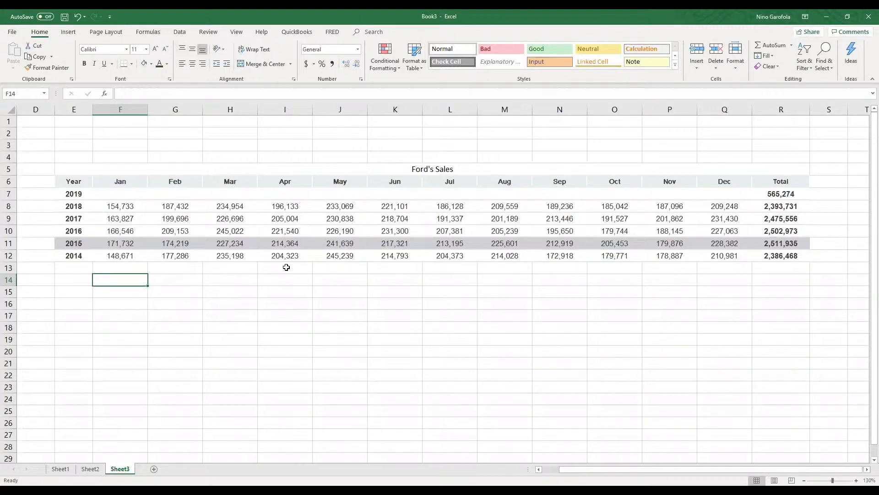
Step: Sum the January sales for 2014 to 2018 (F8:F12) in F14 and fill the formula across through December in Q14
type("=")
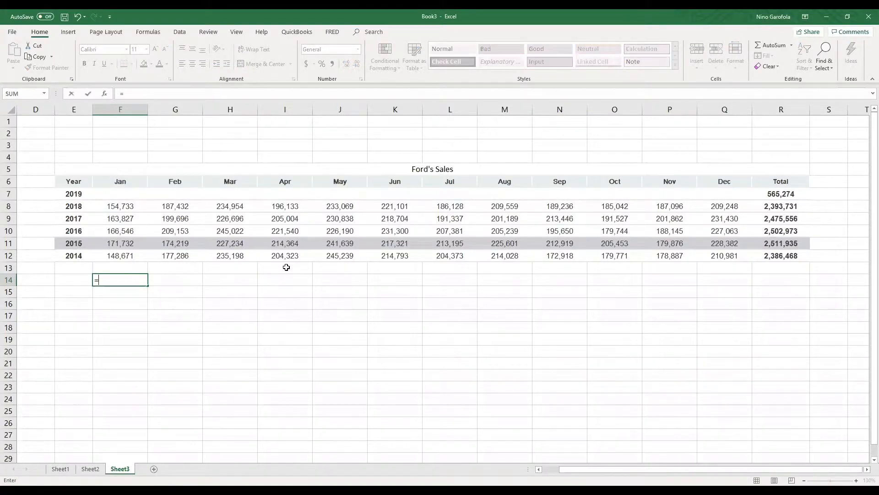
type("sum(")
key("Up")
key("Up")
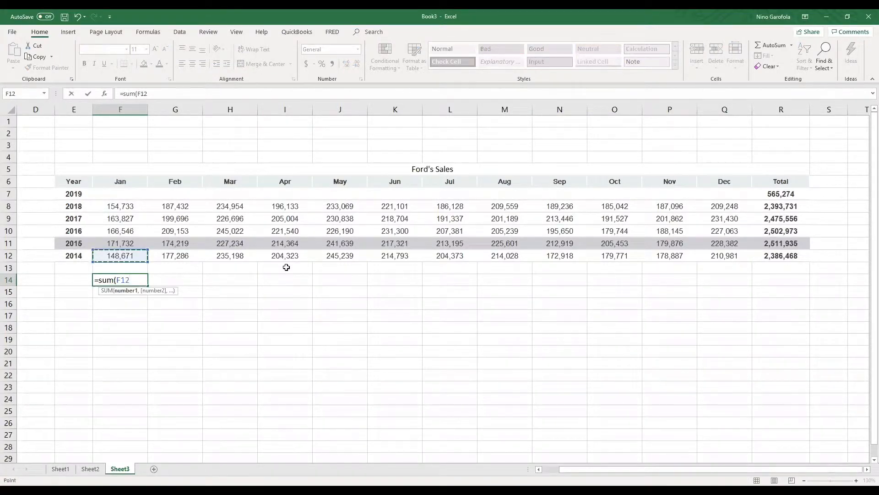
key("shift+Up")
key("shift+Up")
key("shift+Up")
key("shift+Up")
key("Return")
left_click(143, 282)
left_click_drag(142, 282, 733, 295)
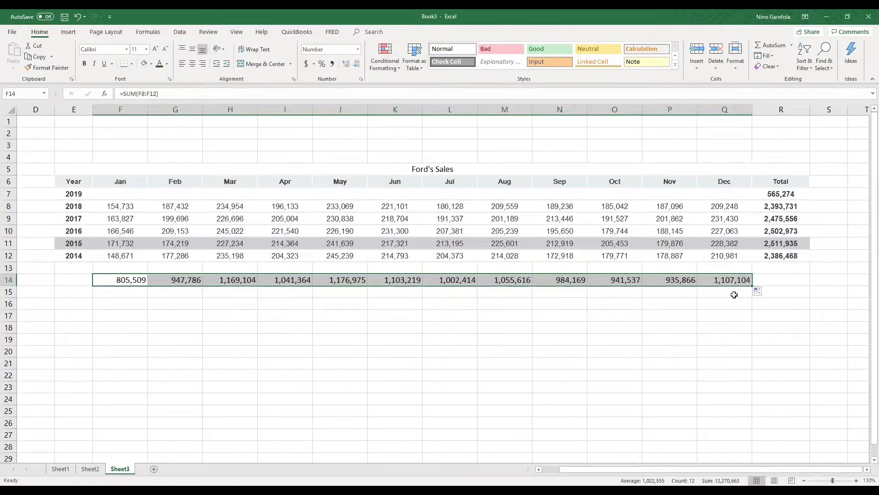
Step: Add a grand total of the twelve monthly sums in R14
left_click(783, 281)
type("=")
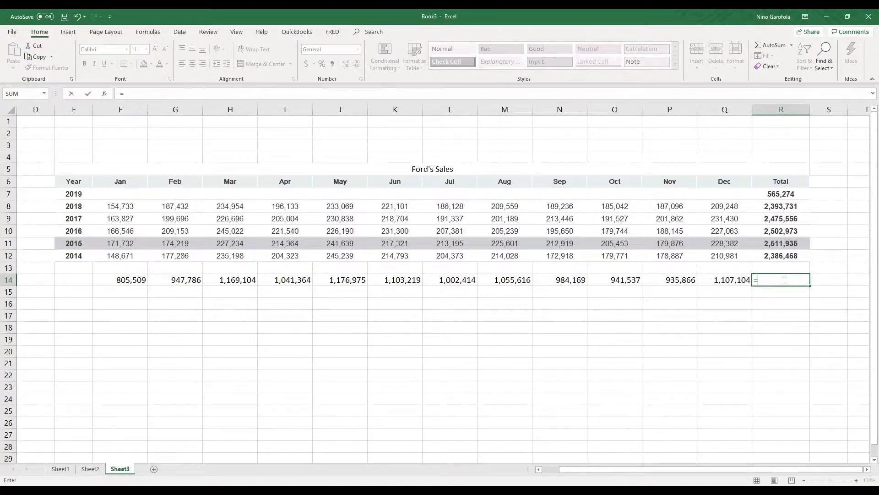
key("alt+equal")
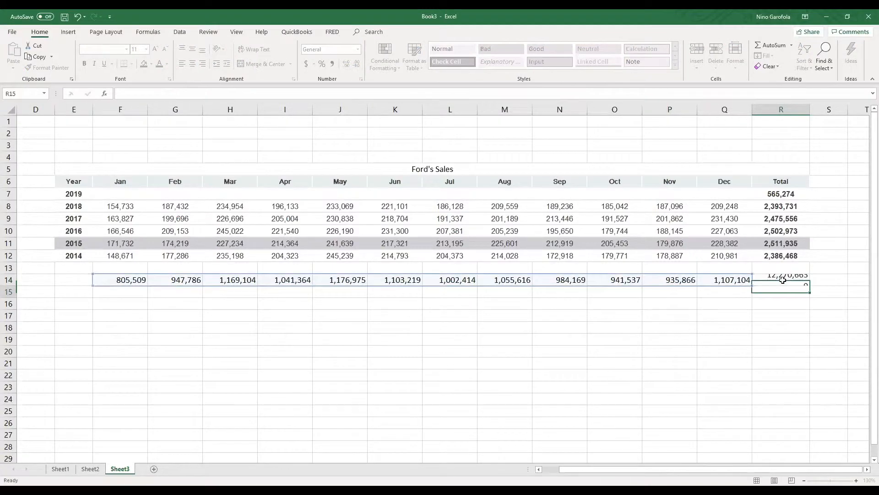
key("Return")
Step: Enter =F14/$R14 in F16 to divide January's sum by the grand total with the column reference locked
key("Left")
key("Left")
key("Left")
key("Left")
key("Left")
key("Left")
key("Left")
key("Left")
key("Left")
key("Left")
key("Left")
key("Left")
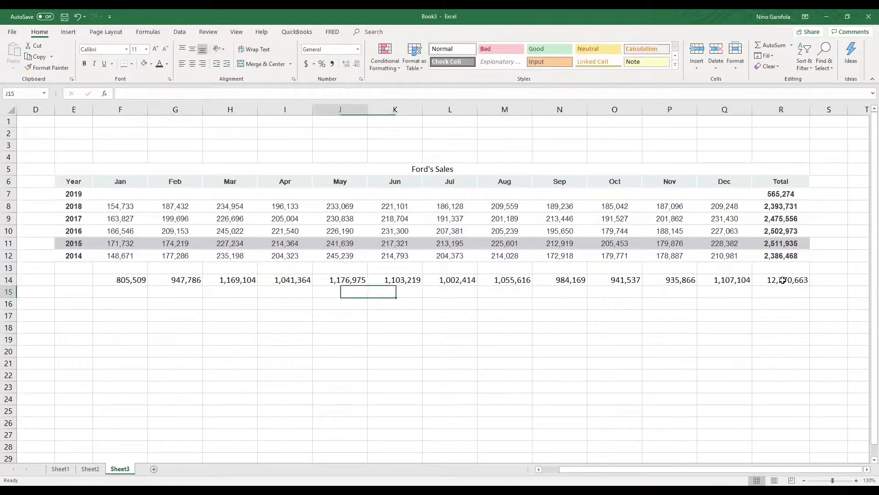
key("Down")
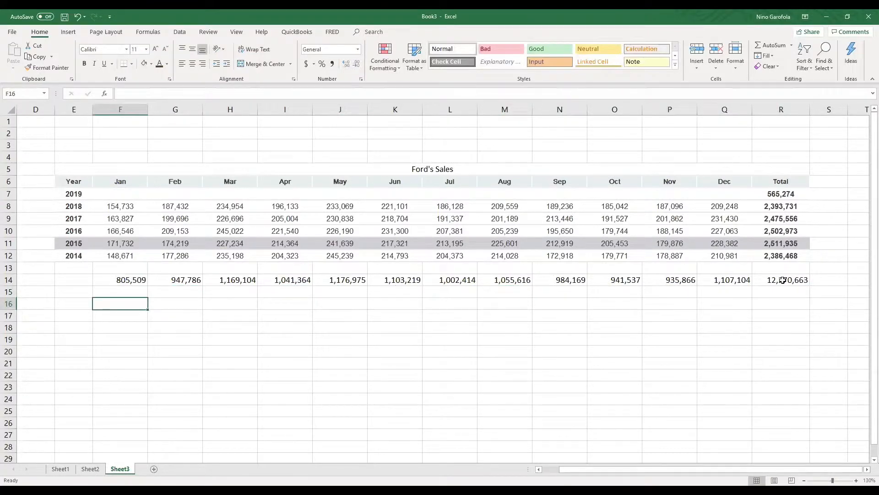
type("=")
key("Up")
key("Up")
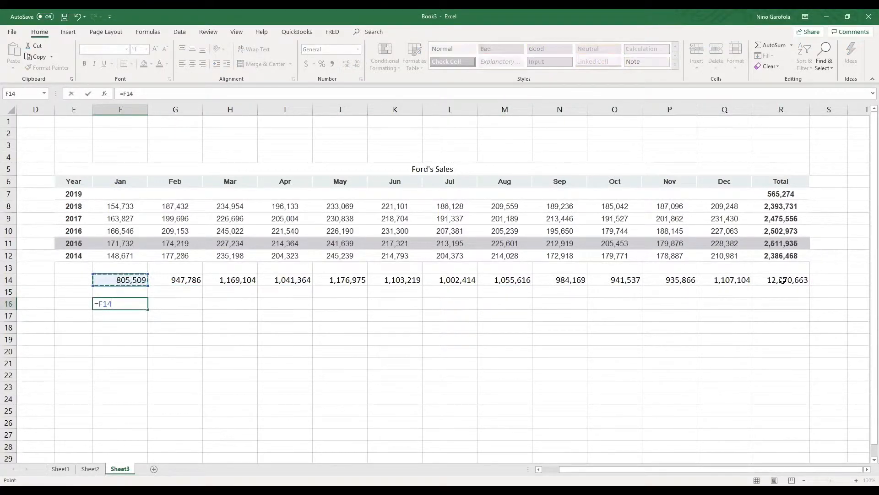
type("/")
left_click(778, 281)
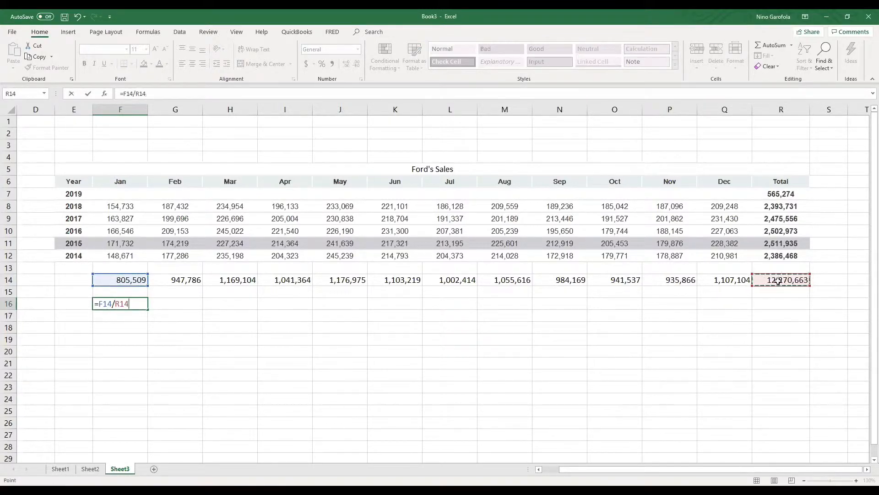
left_click(118, 303)
type("$")
key("Return")
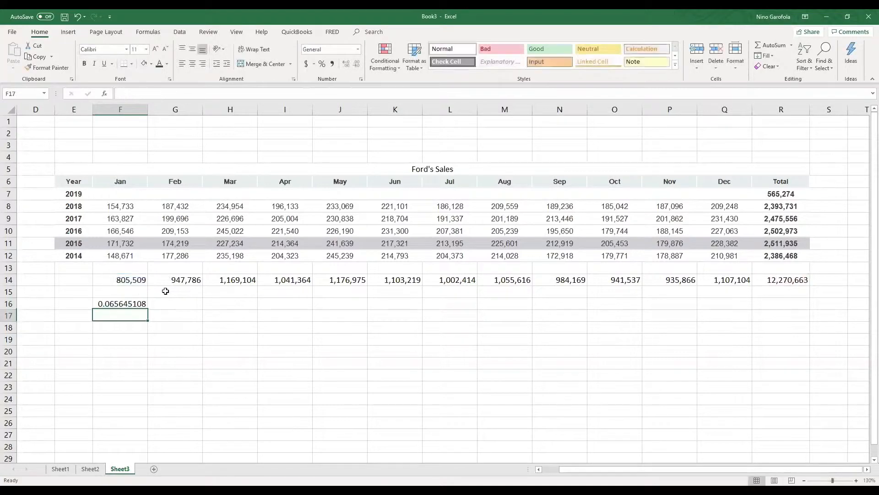
Step: Change the January formula in F16 to =F14/($R14/12) so it divides by the monthly average
double_click(137, 304)
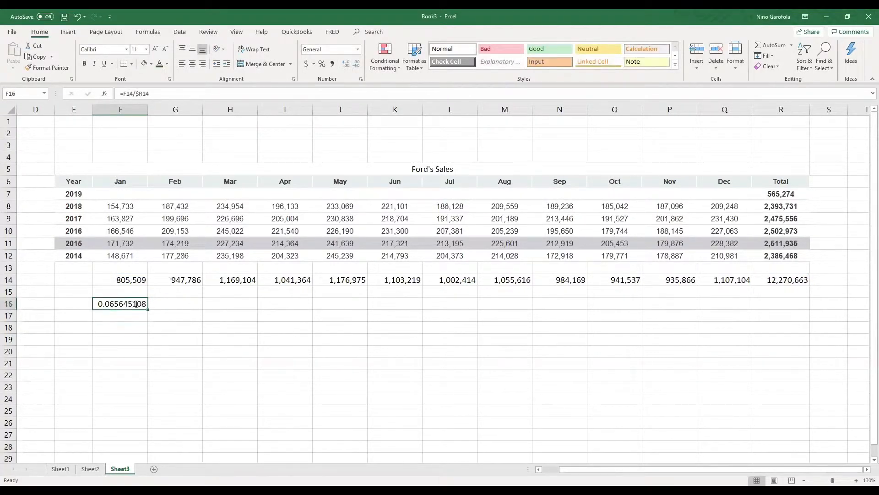
type("($R14")
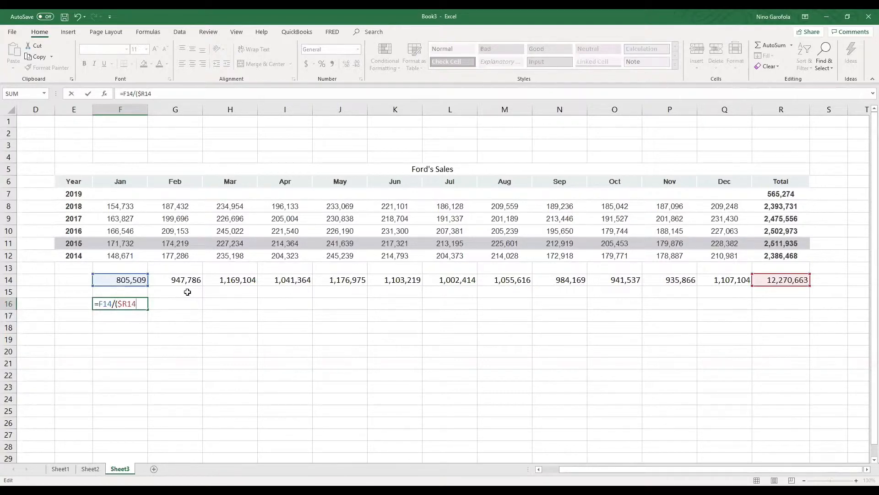
type("/12)")
key("Return")
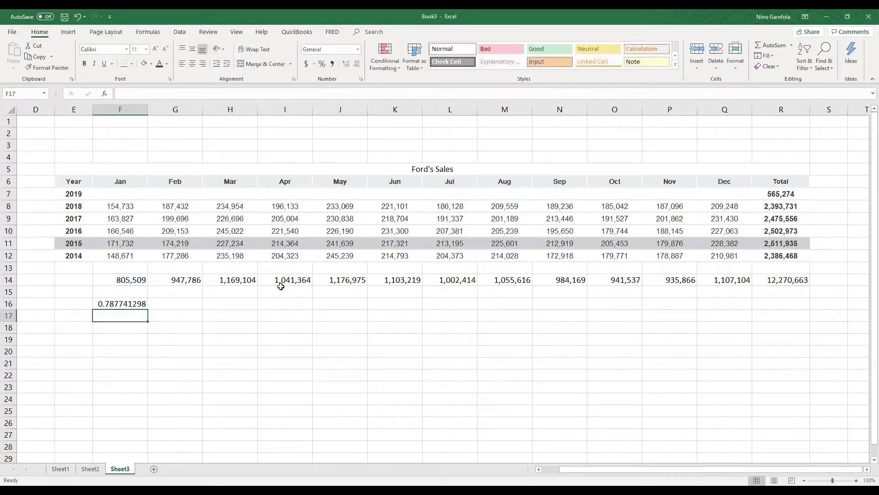
Step: Copy January's seasonality formula from F16 to the February through December cells G16:Q16
left_click(126, 303)
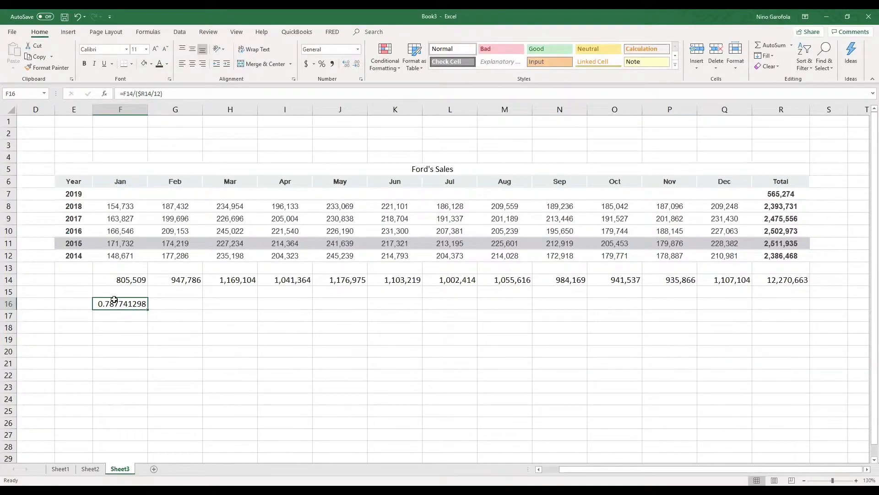
right_click(114, 299)
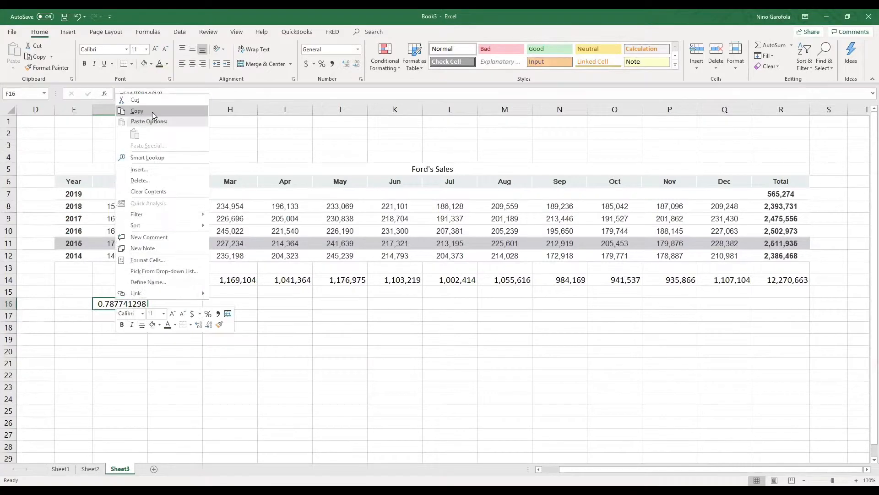
left_click(152, 112)
key("Right")
left_click_drag(264, 309, 742, 308)
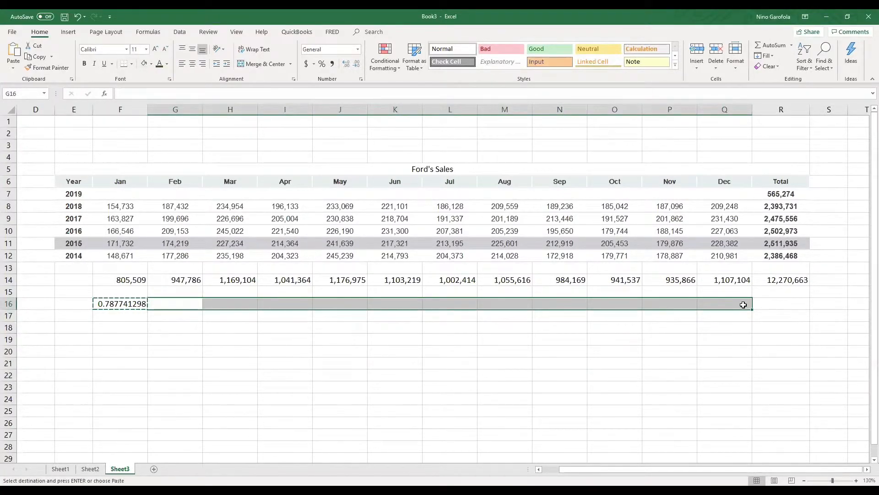
right_click(742, 307)
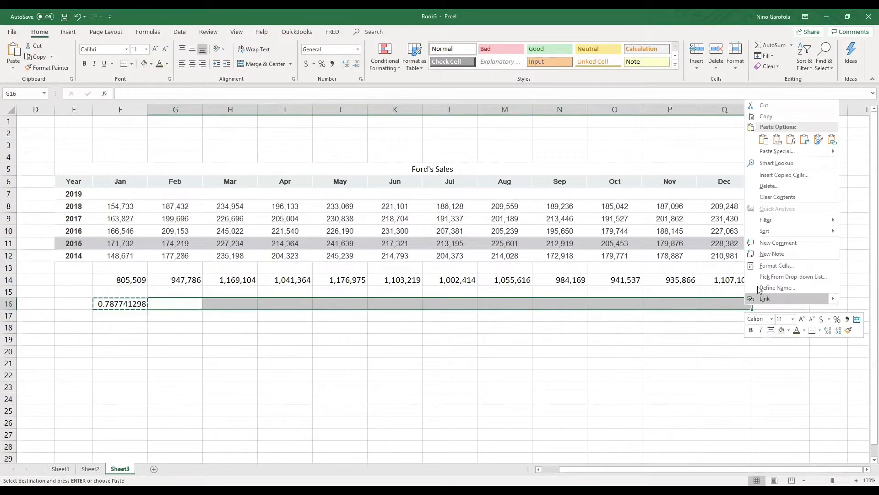
left_click(763, 139)
Step: Format the seasonality indexes in F16:Q16 as percentages with one decimal place
left_click_drag(120, 305, 744, 305)
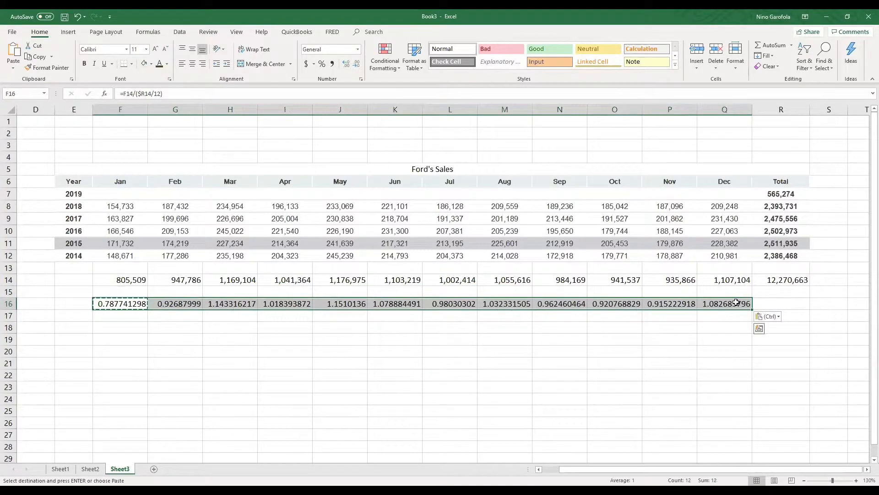
left_click(322, 64)
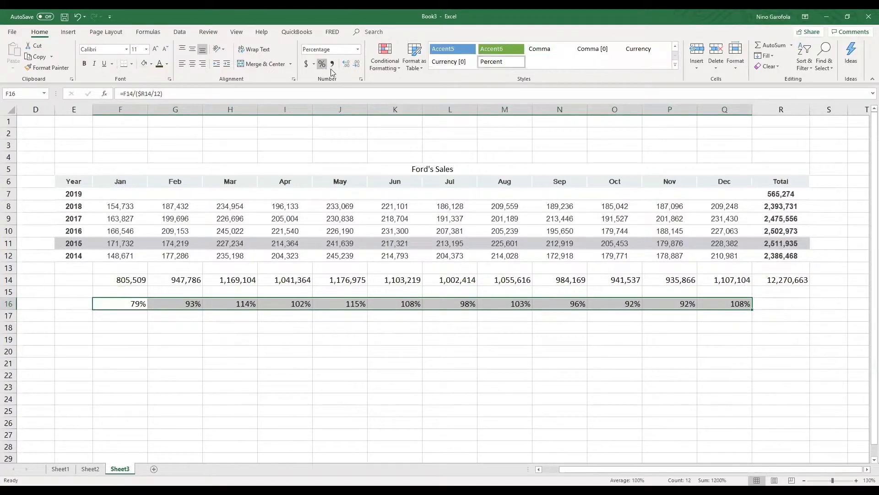
left_click(347, 64)
left_click(128, 339)
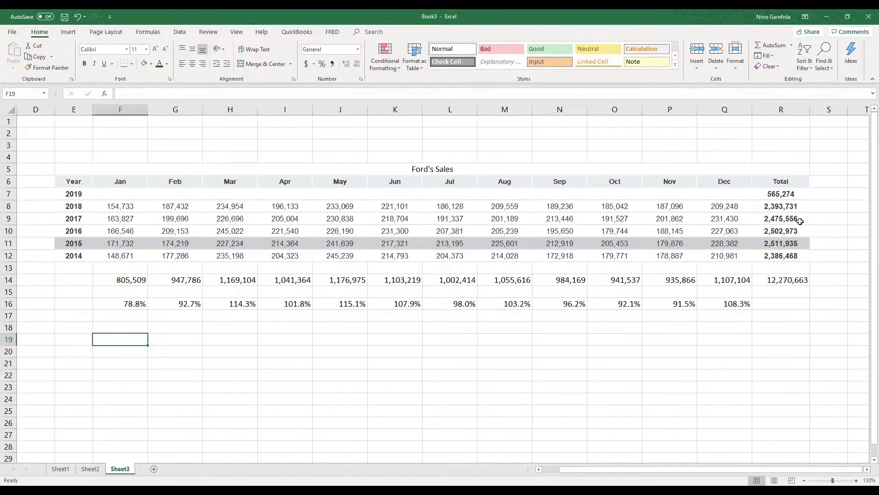
Step: Enter an annual sales forecast of 2500000 in R18 and apply the comma number format
left_click(793, 209)
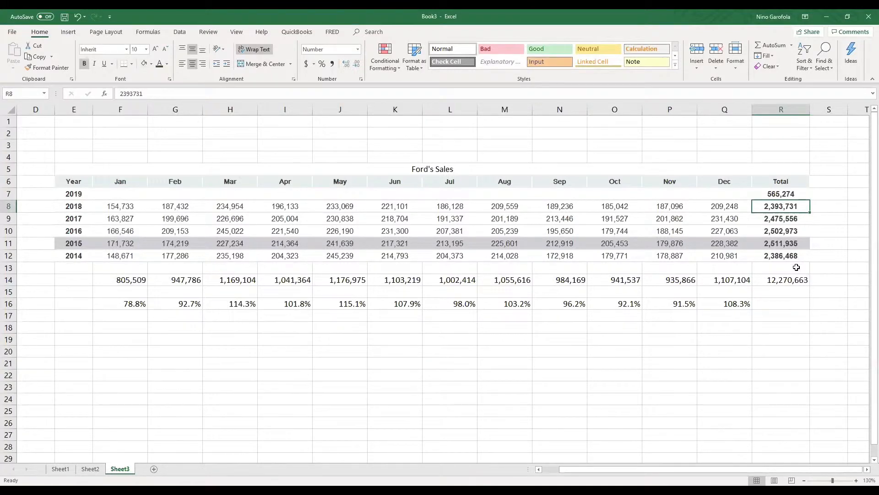
left_click(792, 327)
type("5")
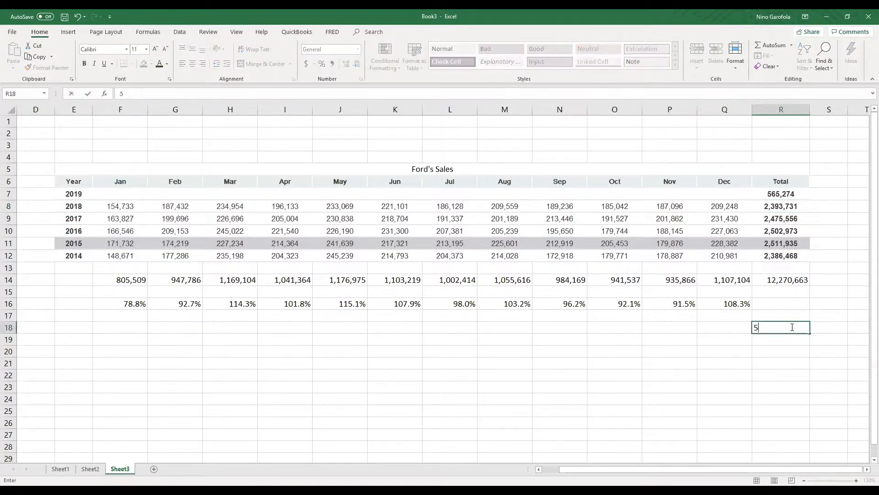
type("2500000")
key("ctrl+Return")
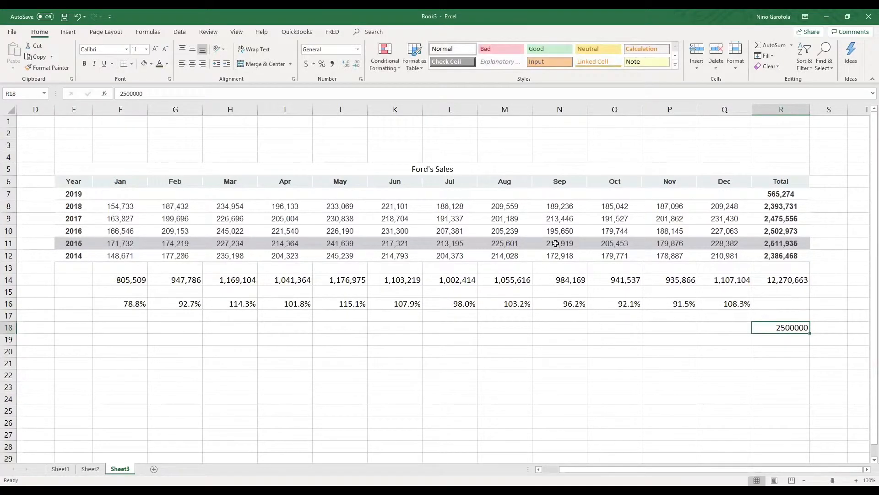
left_click(332, 64)
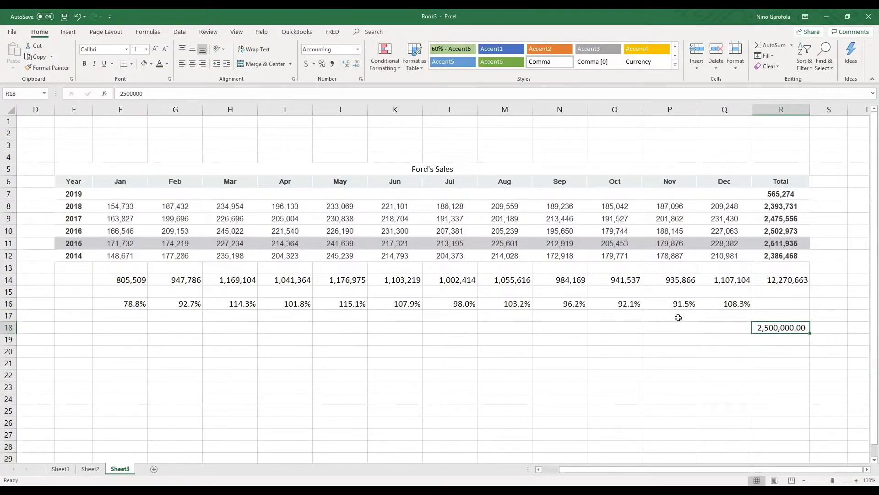
left_click(787, 341)
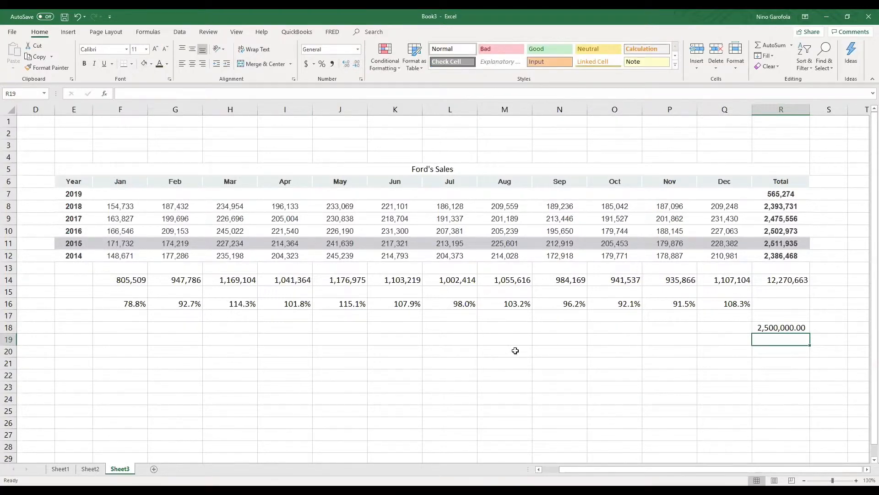
Step: Enter =F16*($R18/12) in F18 to calculate January's seasonally adjusted sales forecast
left_click(134, 329)
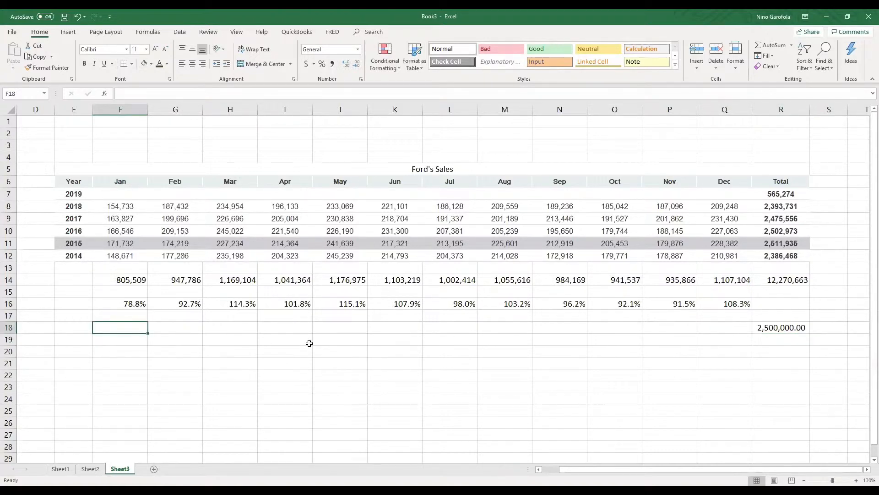
type("=")
key("Up")
key("Up")
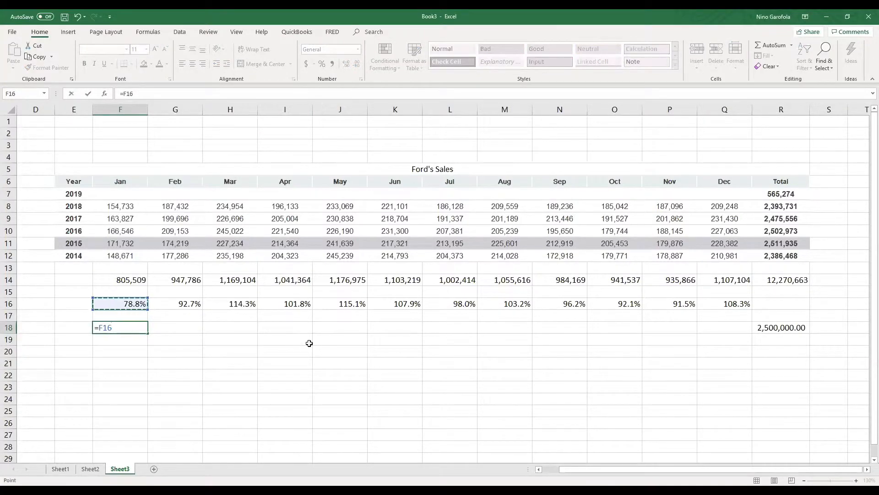
type("*(")
left_click(782, 327)
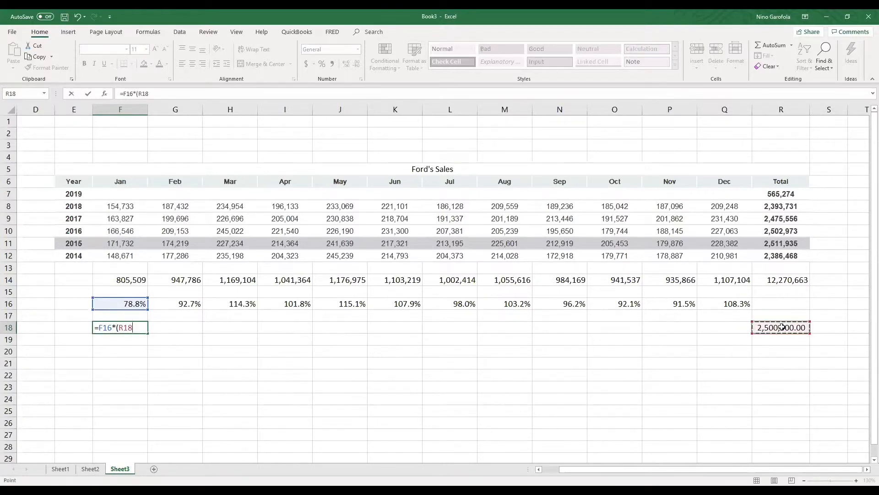
type("/12)")
left_click(118, 327)
type("$")
key("Return")
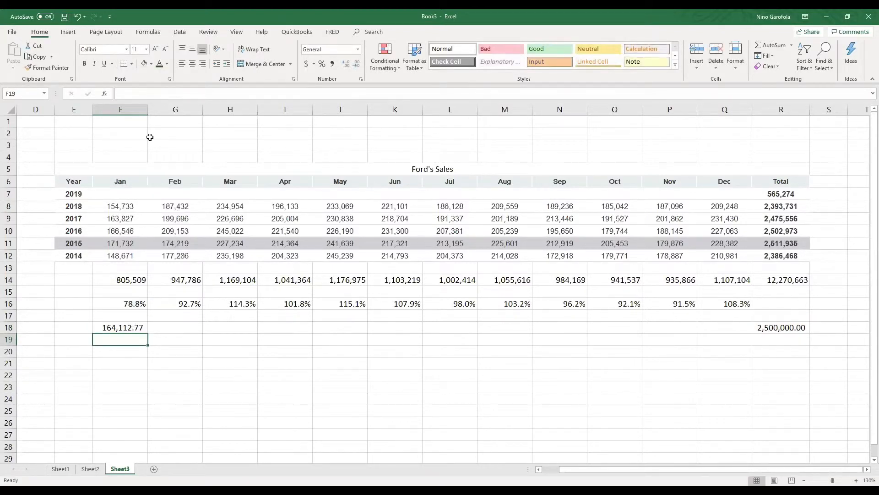
Step: Copy January's forecast formula from F18 to the February through December cells G18:Q18
key("Up")
key("ctrl+c")
left_click_drag(177, 328, 724, 326)
right_click(724, 326)
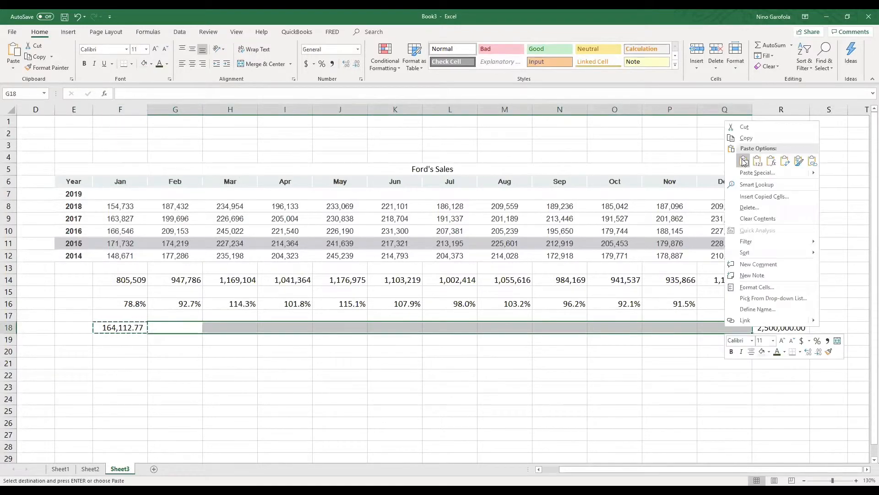
left_click(743, 161)
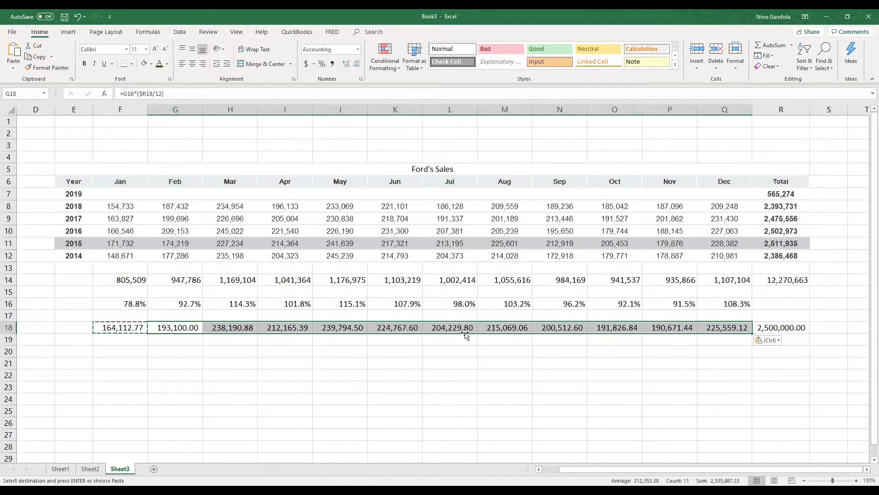
left_click(126, 363)
key("Escape")
Step: Review the January through April forecast cells and their formulas in row 18
key("Down")
key("Up")
key("Up")
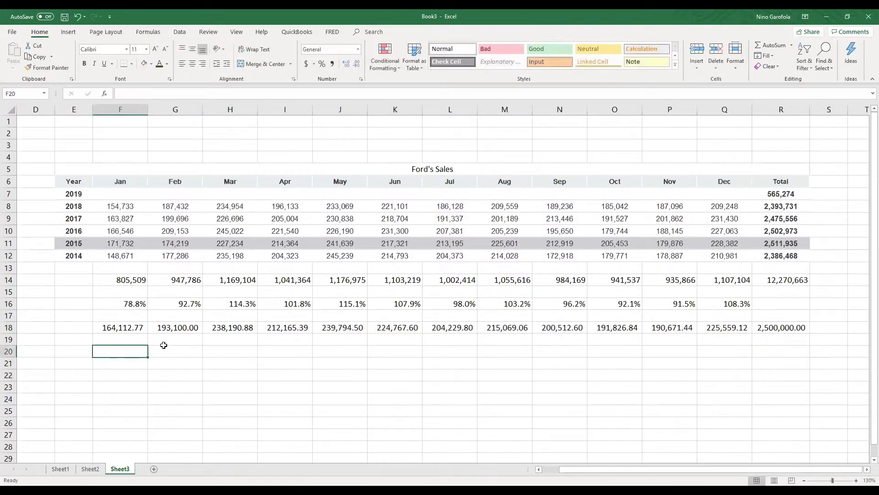
left_click(135, 327)
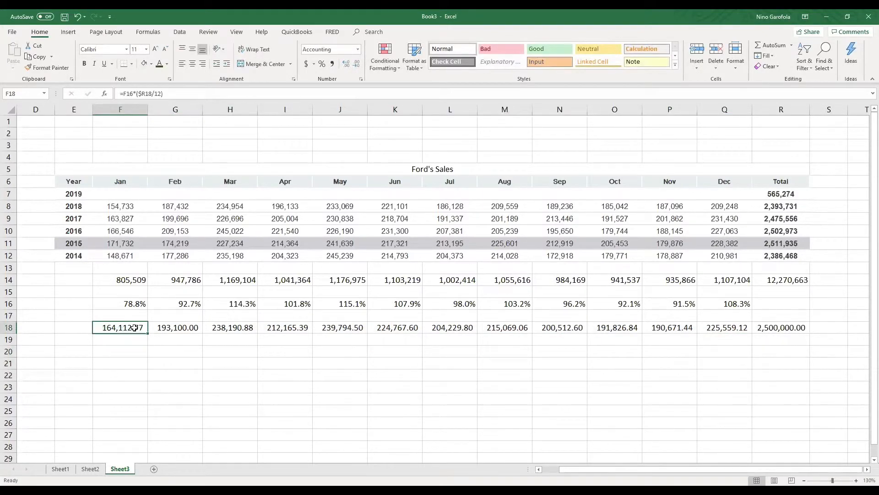
left_click(181, 328)
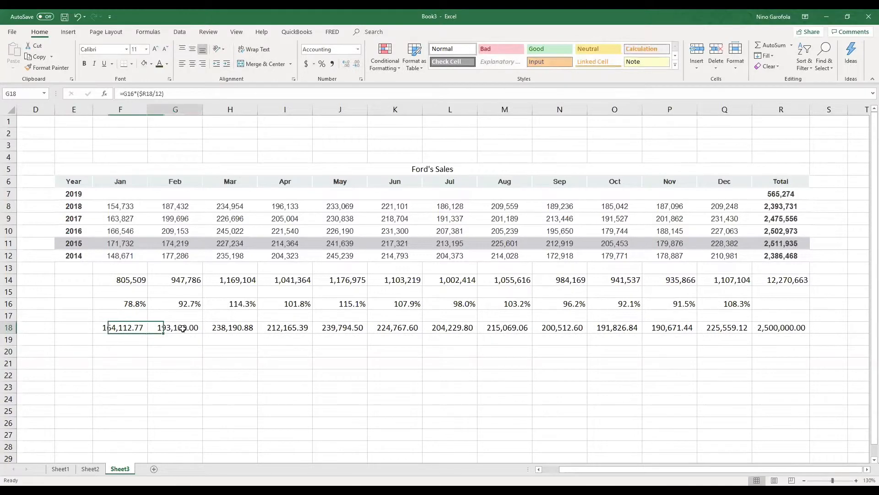
left_click(240, 329)
left_click(296, 332)
left_click(423, 367)
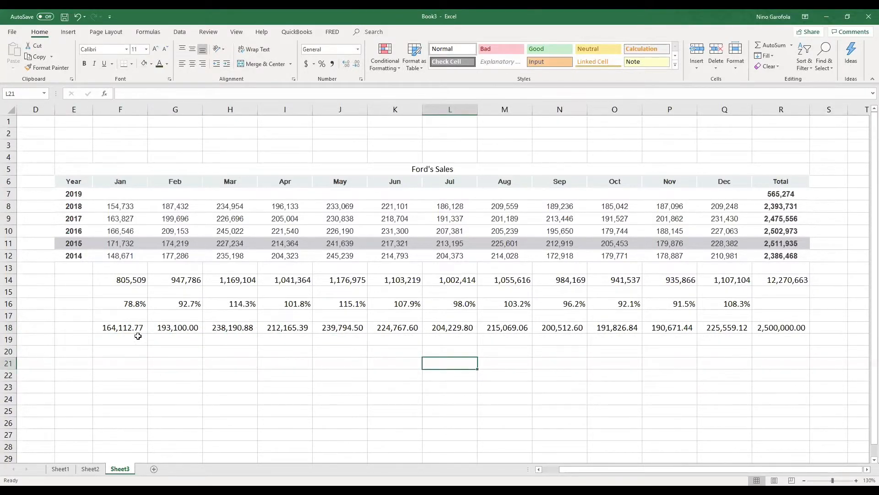
Step: Enter a January sales figure of 185240 in F20 and apply the comma number format
left_click(124, 348)
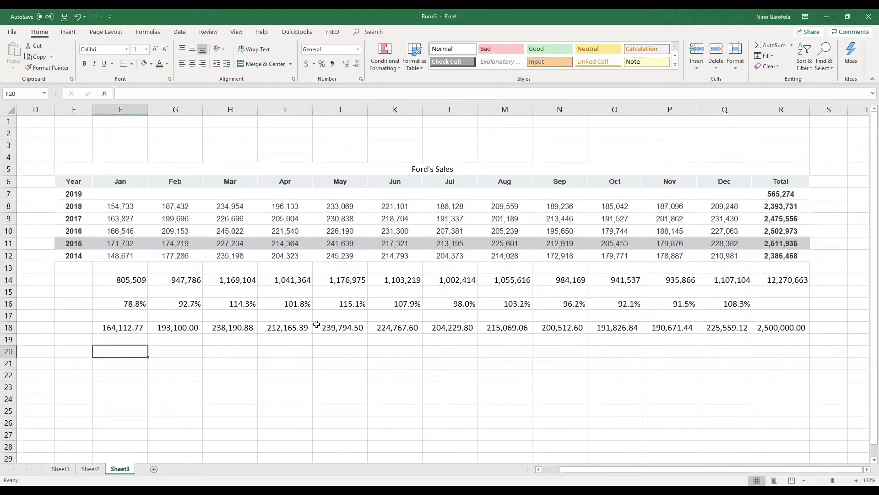
type("1")
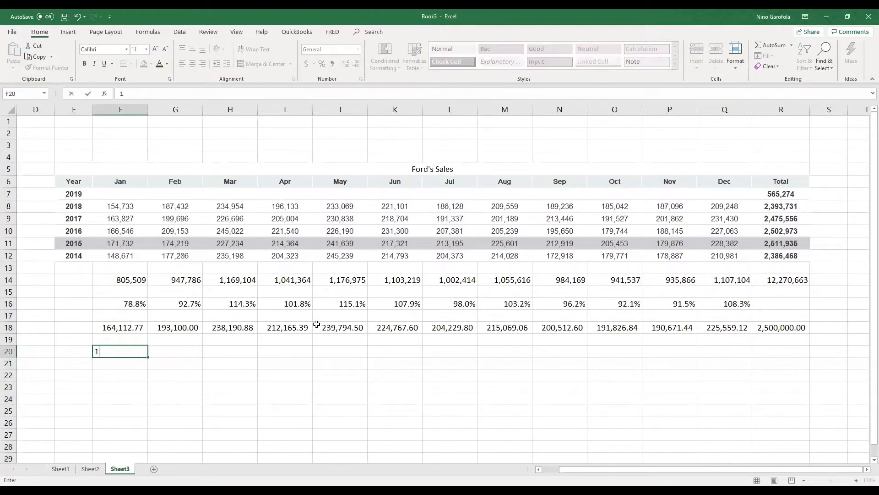
type("85240")
key("ctrl+Return")
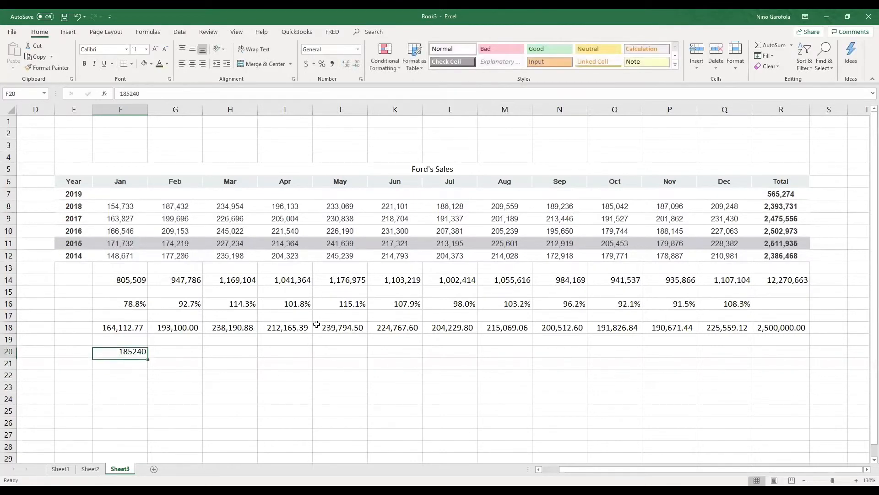
left_click(332, 64)
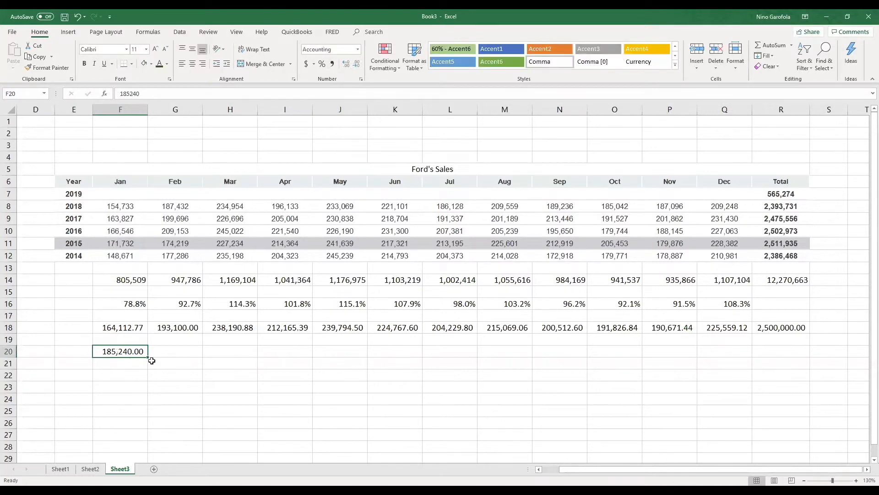
Step: Try the formula =F20/F18 in F22 to compare January's sales figure with its forecast, and clear F22 again
left_click(124, 374)
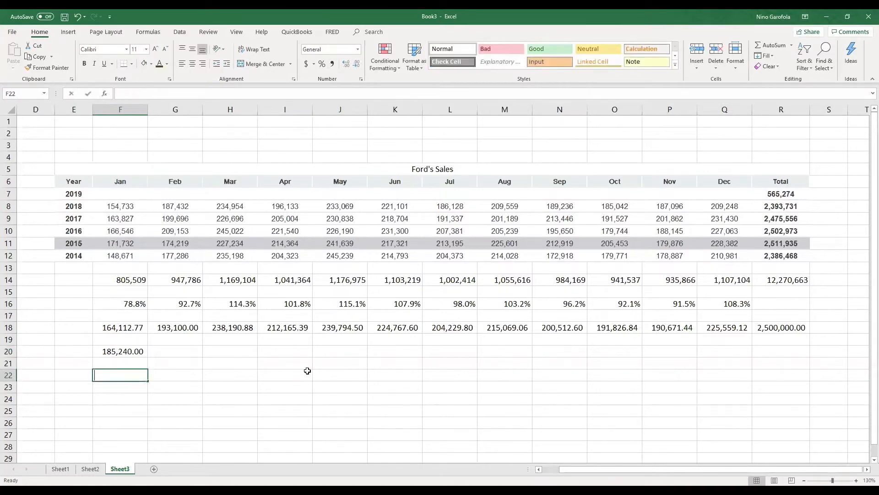
type("=")
key("Up")
key("Up")
type("/")
key("Up")
key("Up")
key("Up")
key("Up")
key("Return")
key("Up")
key("BackSpace")
key("Up")
key("Up")
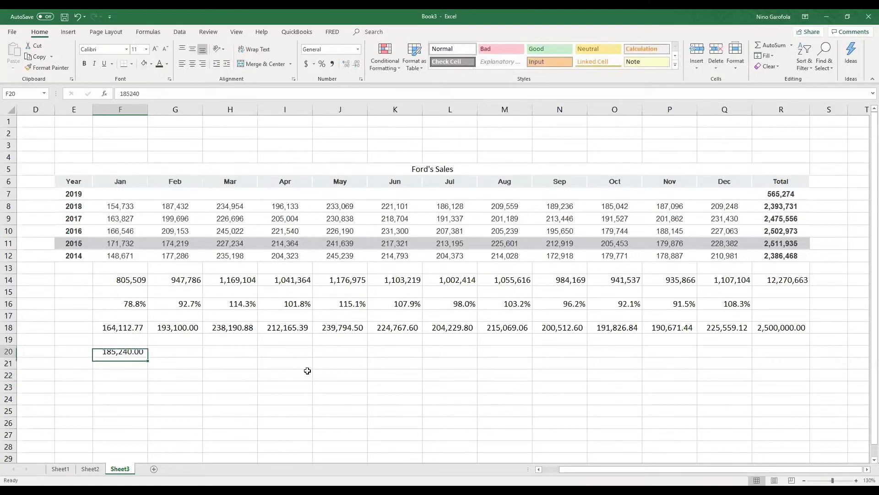